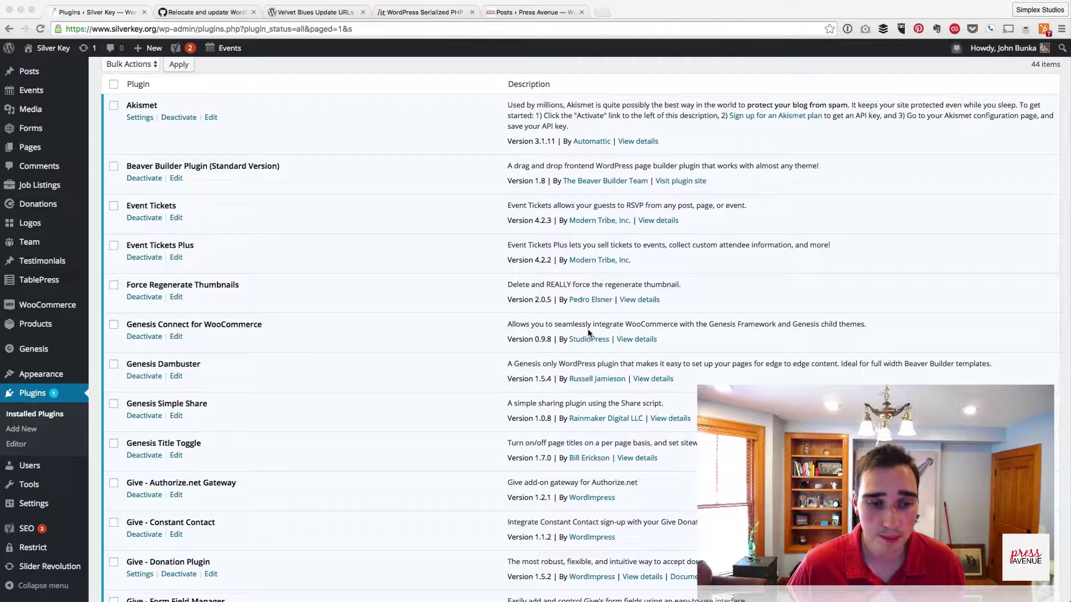
scroll(166, 291, "up", 4)
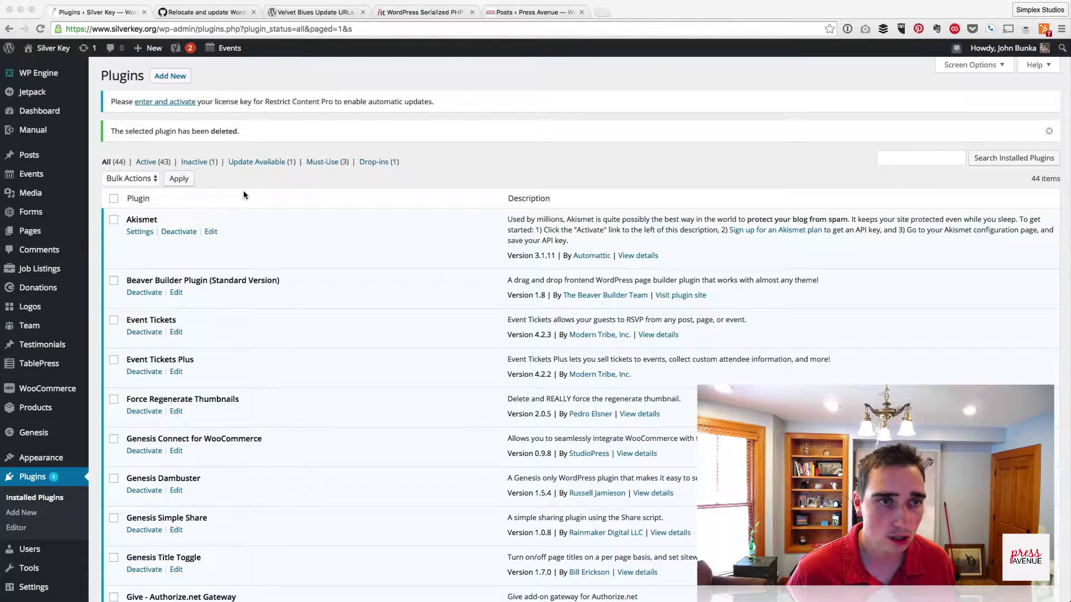
left_click(138, 31)
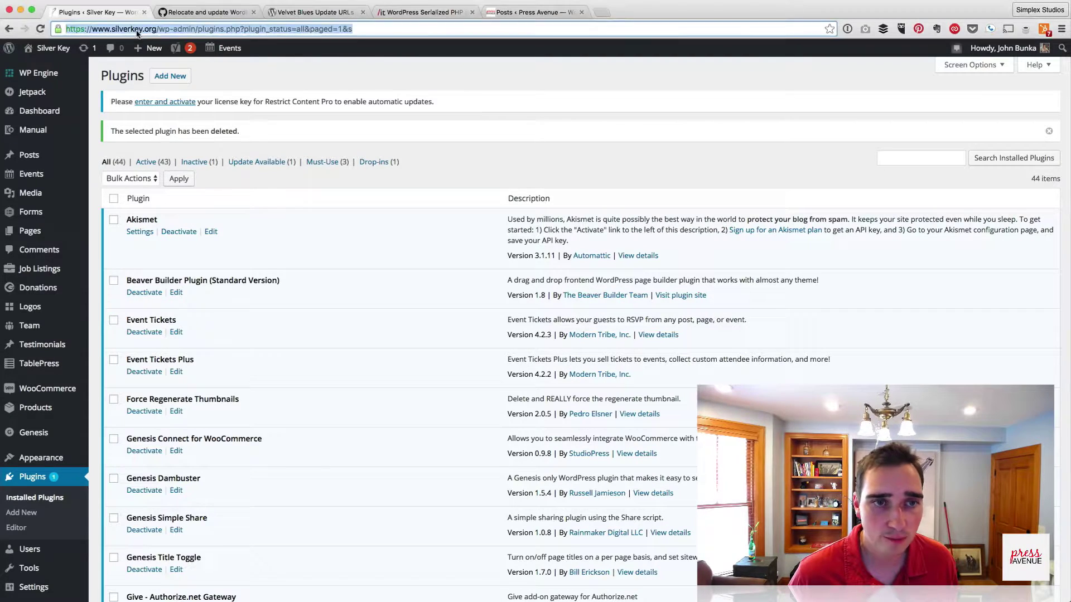
left_click_drag(157, 29, 65, 29)
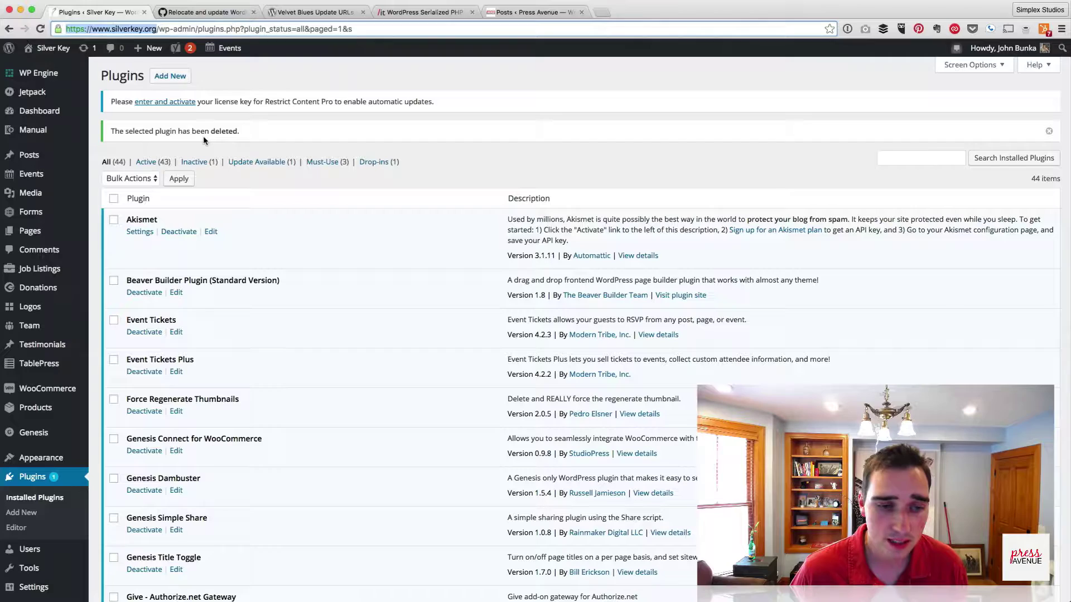
scroll(167, 143, "down", 3)
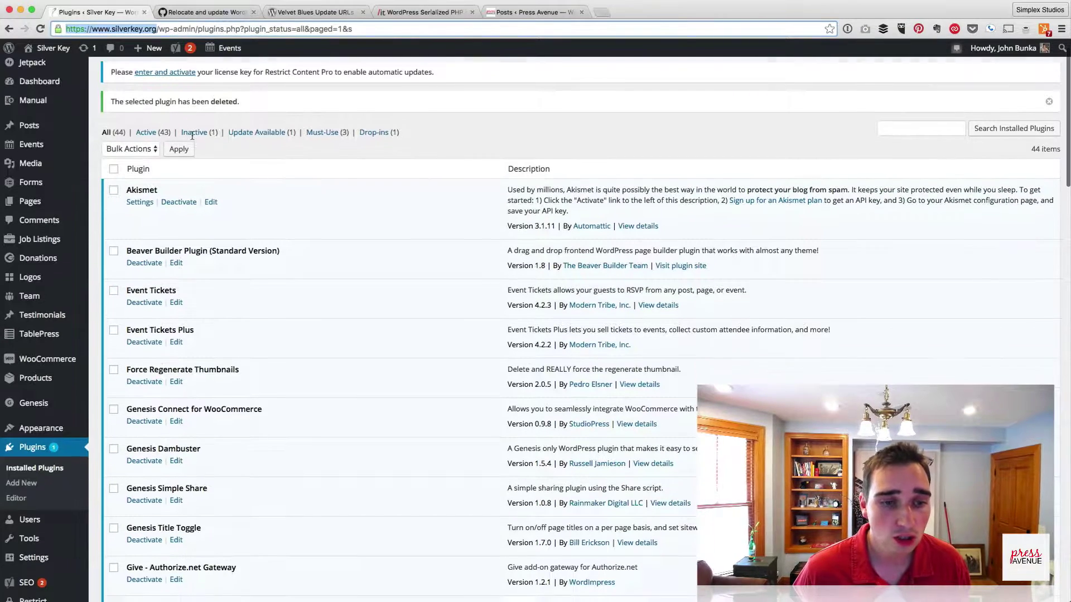
mouse_move(53, 172)
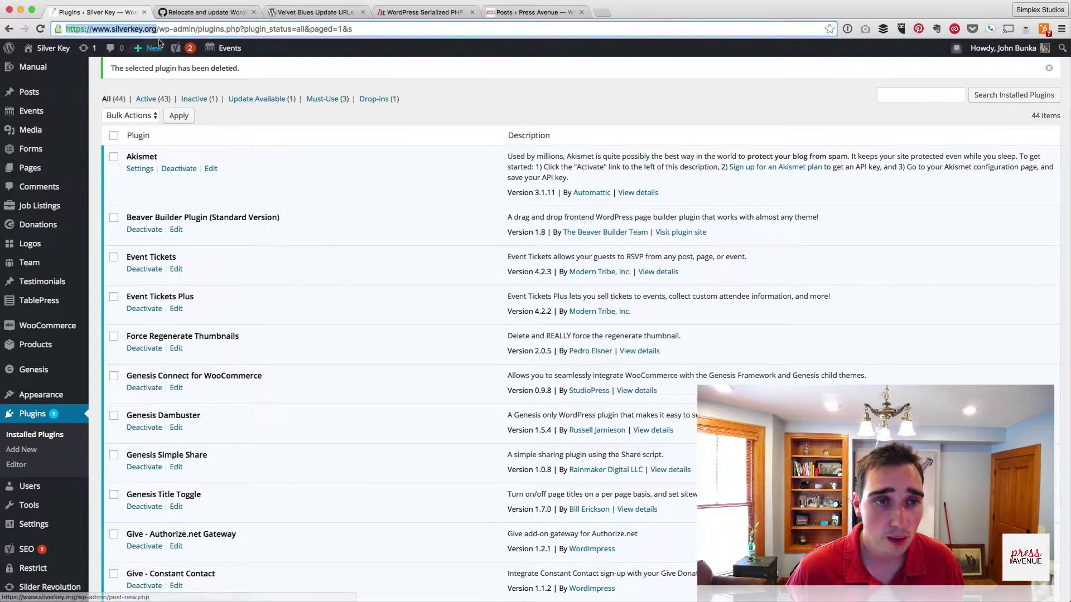
- Go to Plugins > Add New and search the directory for 'velvet'
scroll(250, 200, "down", 5)
scroll(250, 205, "down", 15)
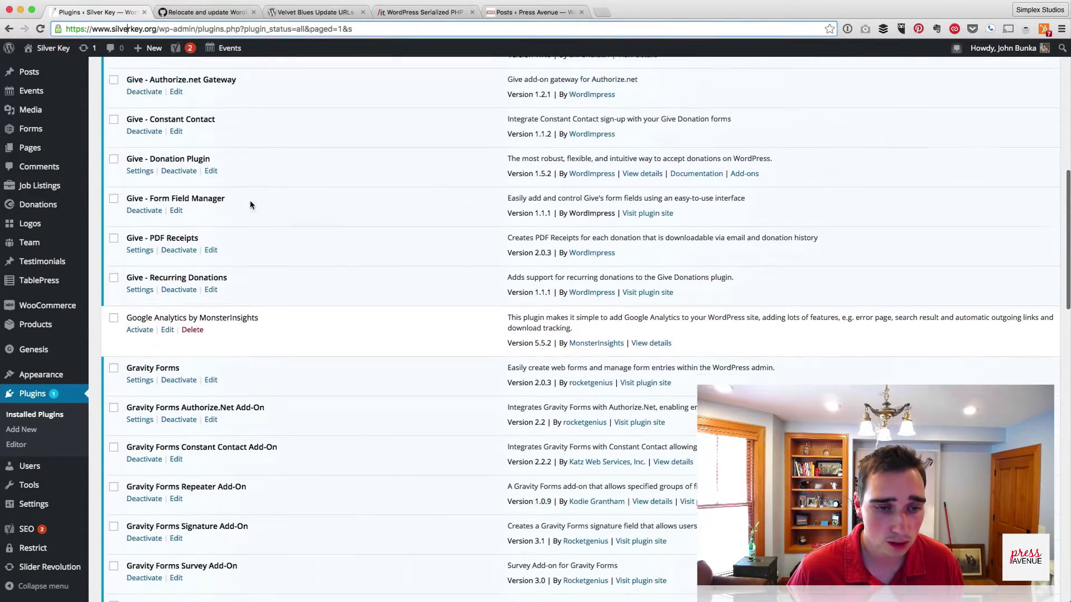
scroll(250, 205, "up", 20)
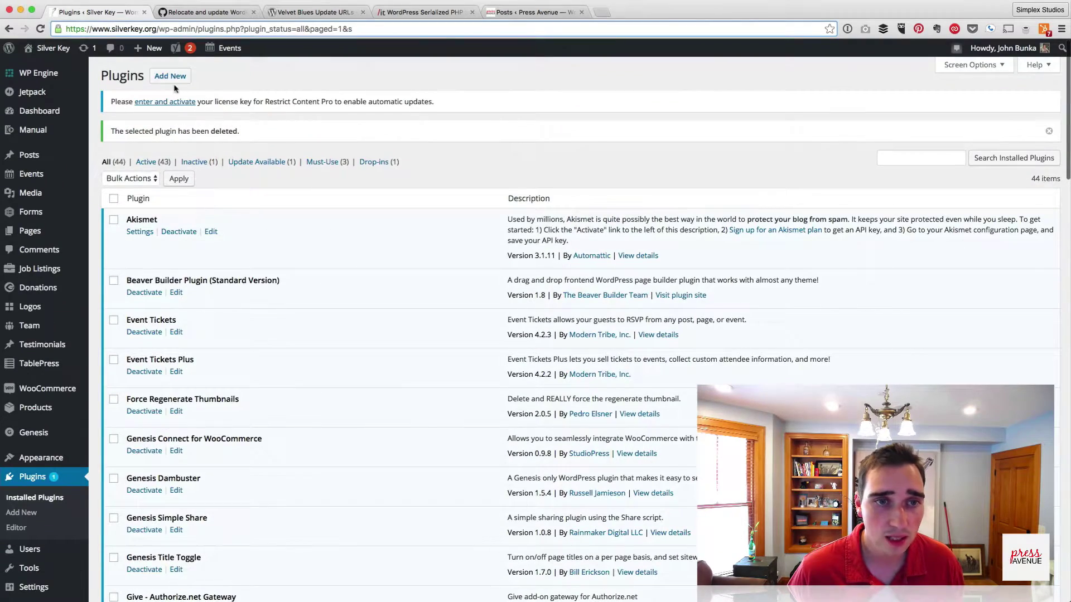
left_click(175, 80)
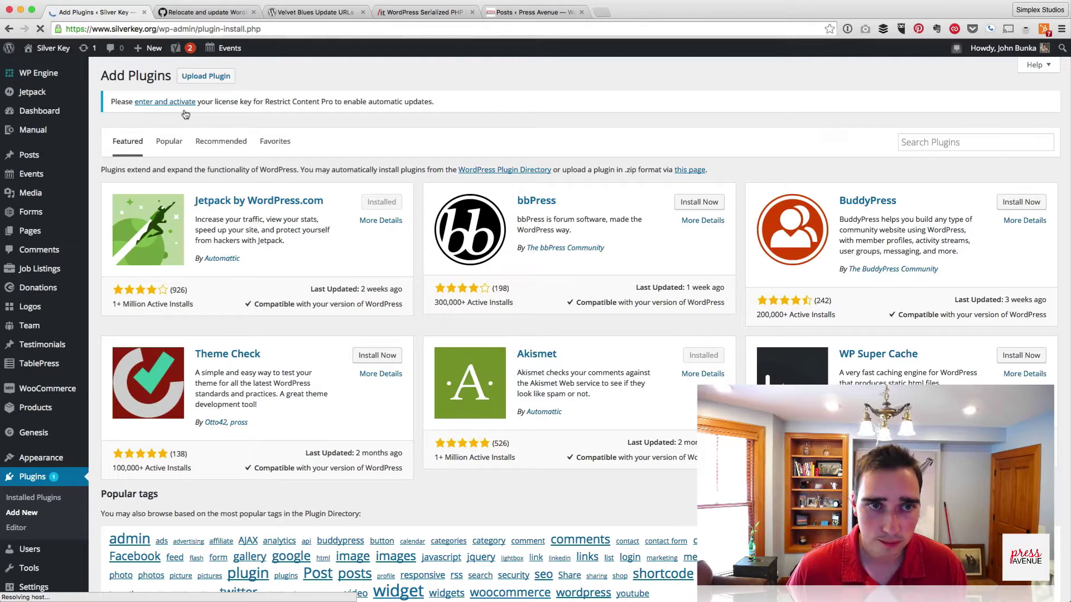
left_click(939, 144)
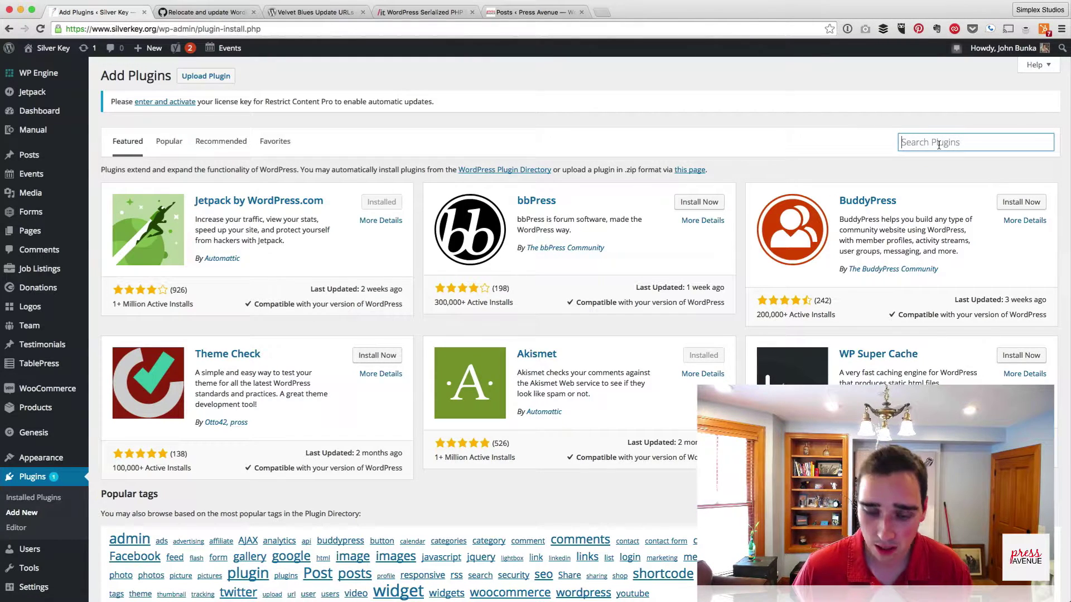
type("velve")
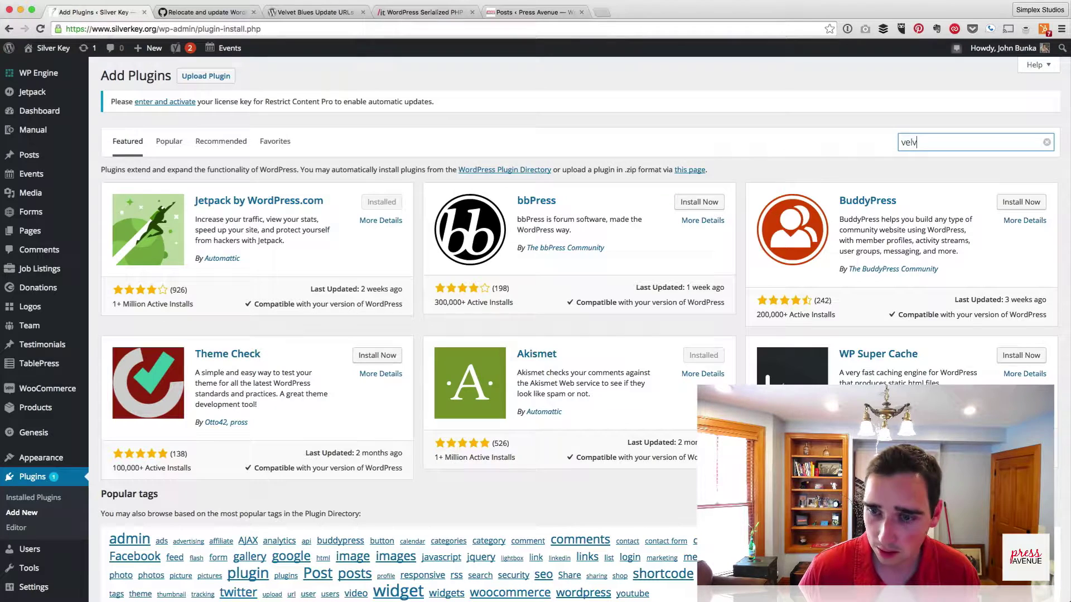
type("t")
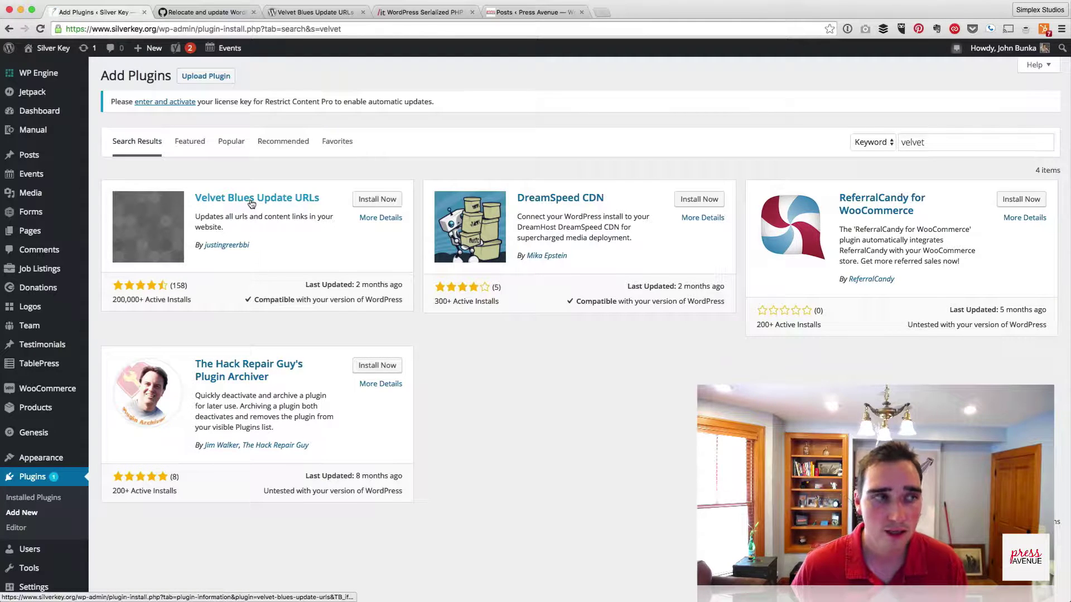
- Install Velvet Blues Update URLs without a restore point, then activate it
left_click(363, 202)
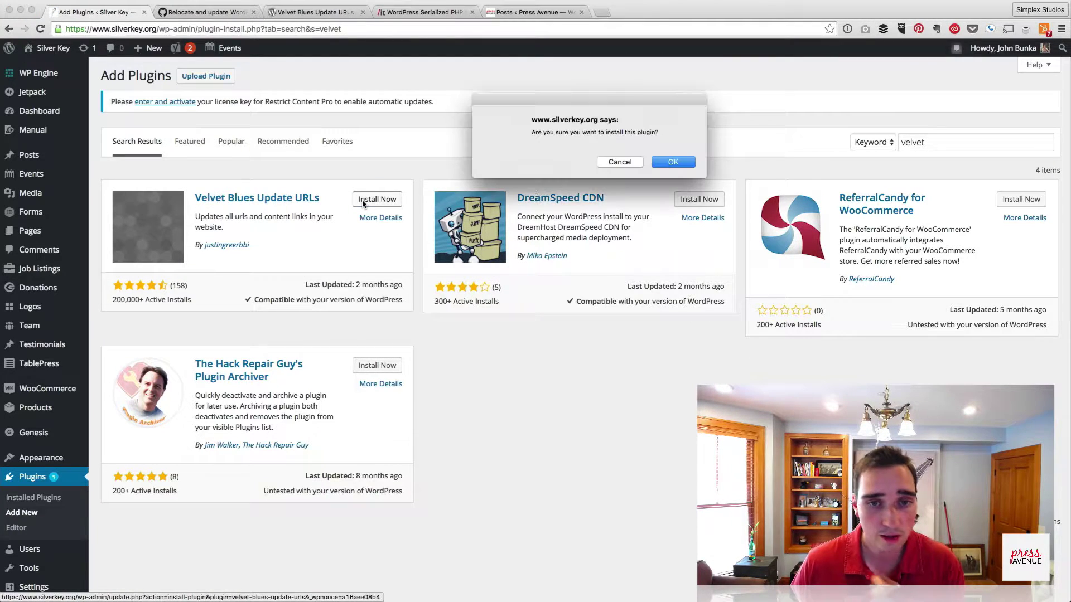
key("Return")
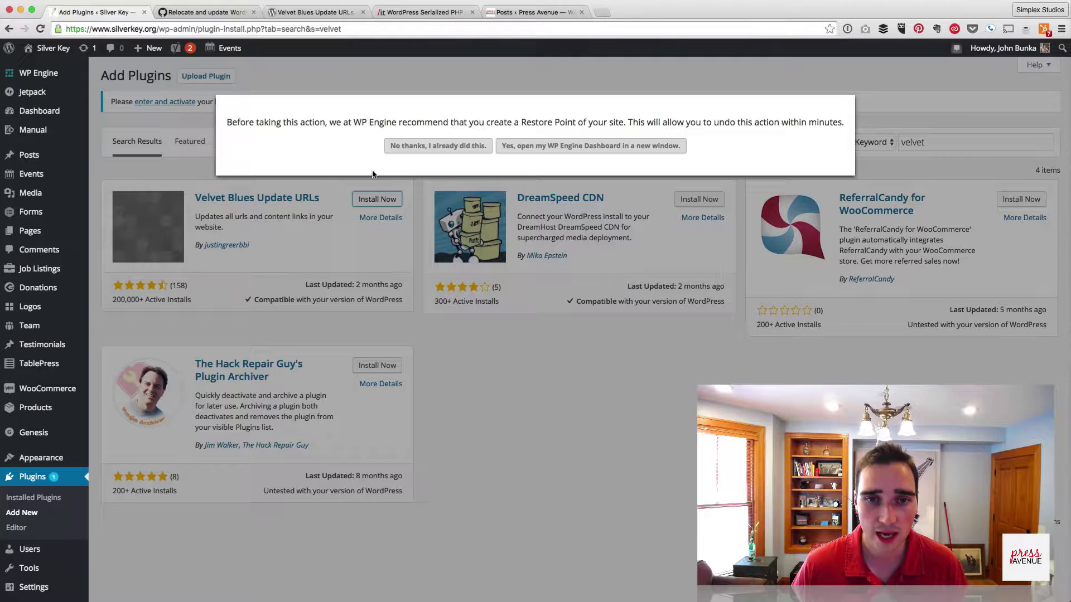
left_click(441, 146)
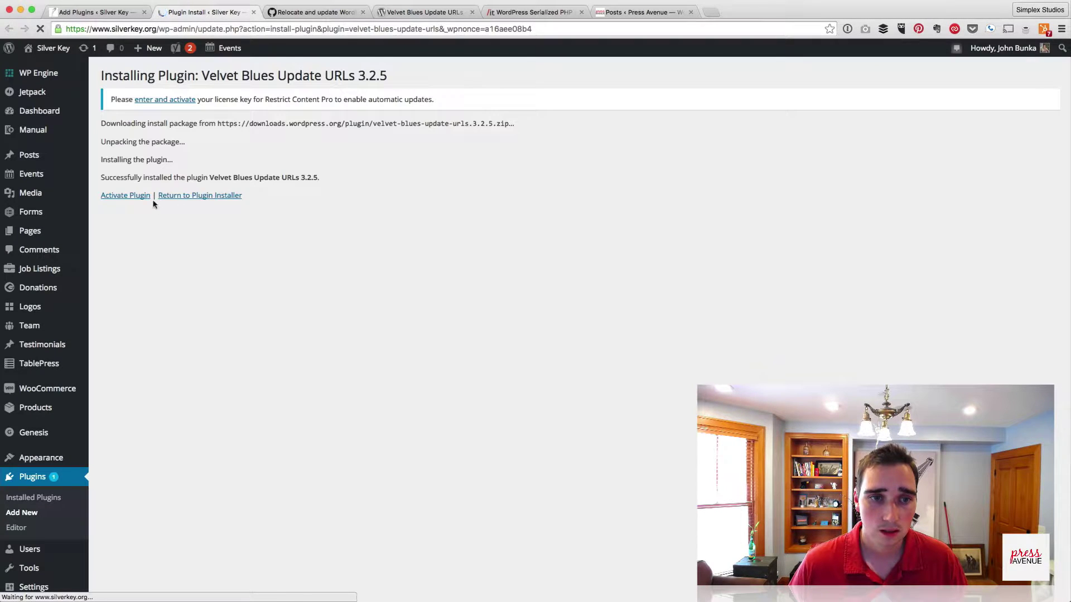
left_click(134, 196)
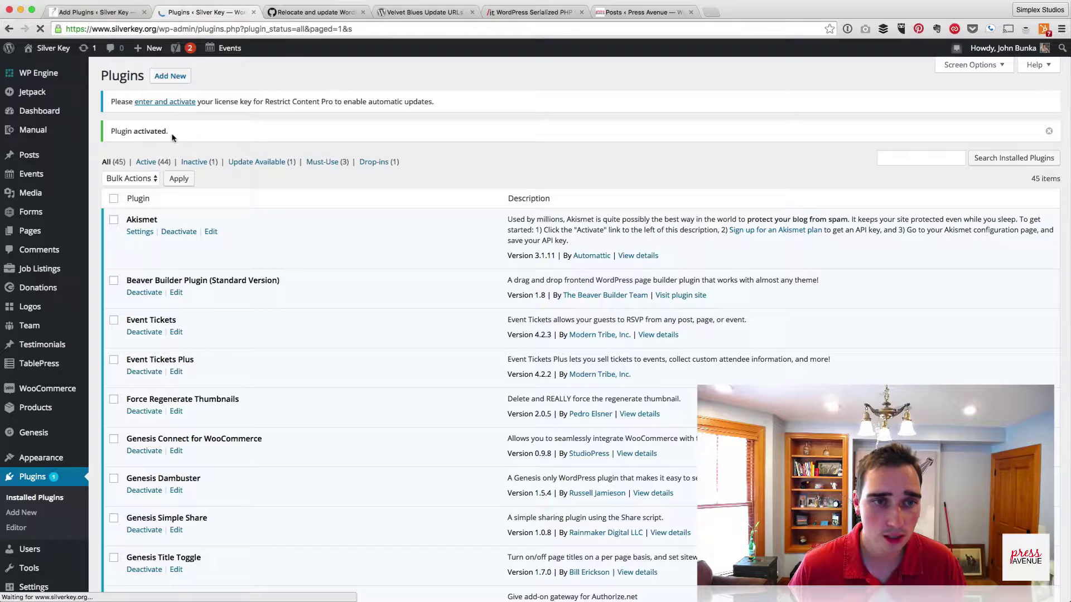
scroll(201, 218, "down", 3)
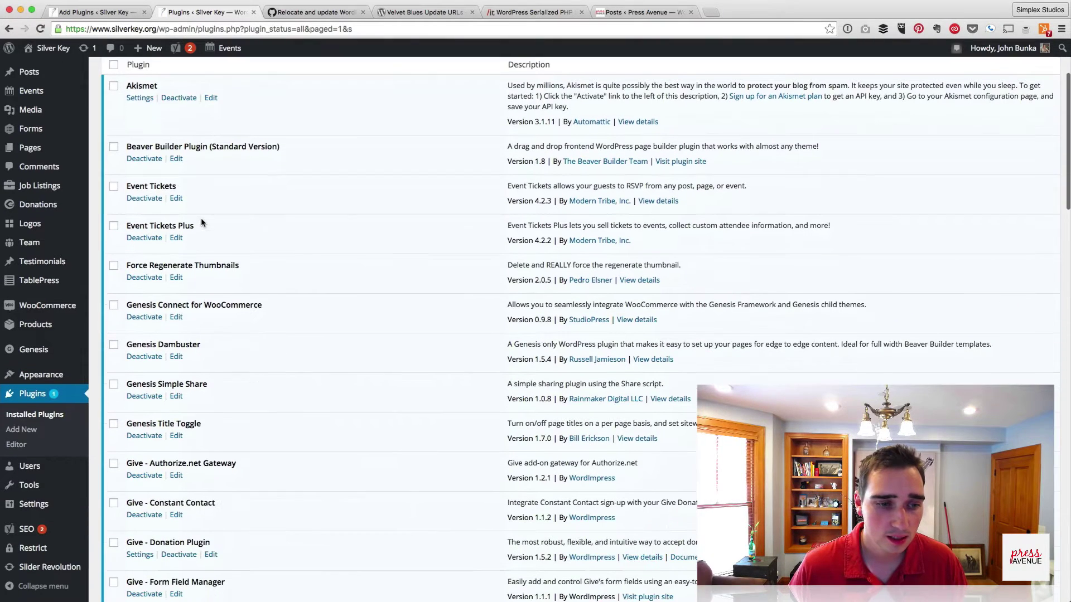
- Go to the Update URLs tool page and read its intro and backup advice
mouse_move(53, 485)
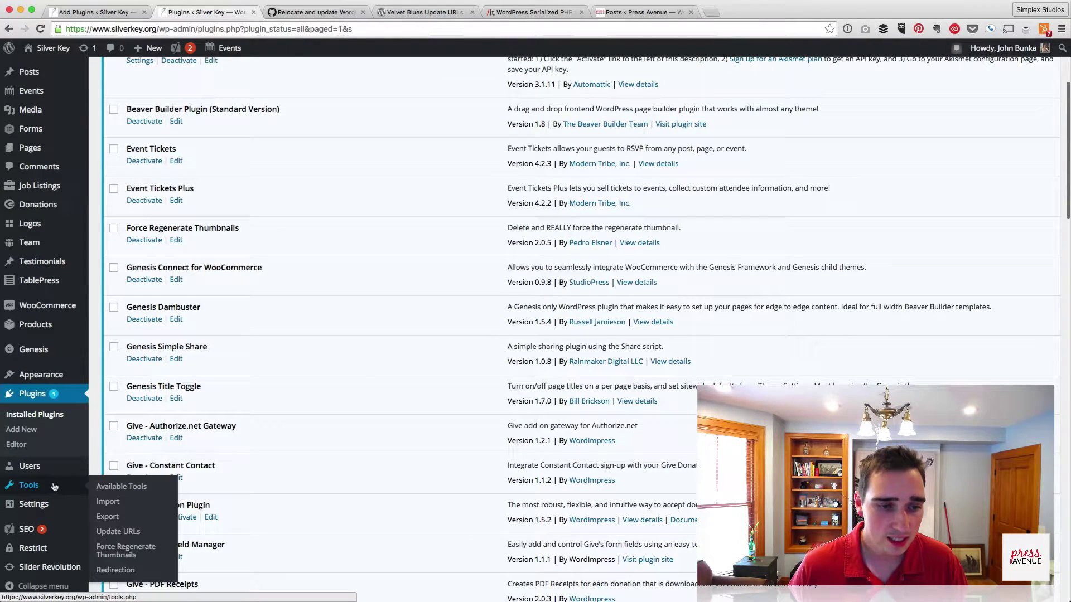
left_click(154, 532)
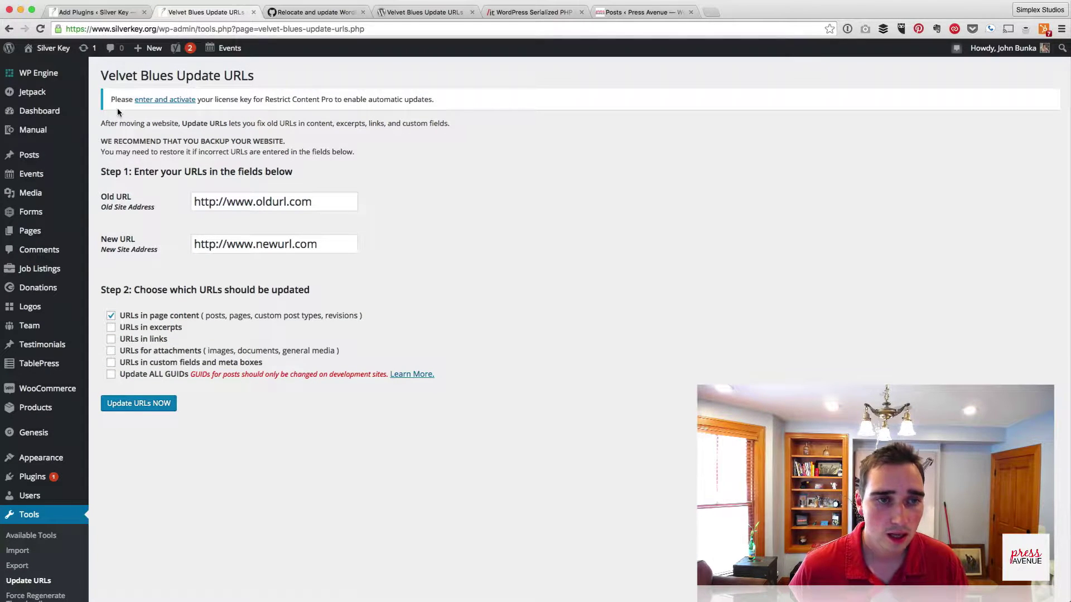
left_click_drag(117, 108, 318, 103)
left_click(218, 131)
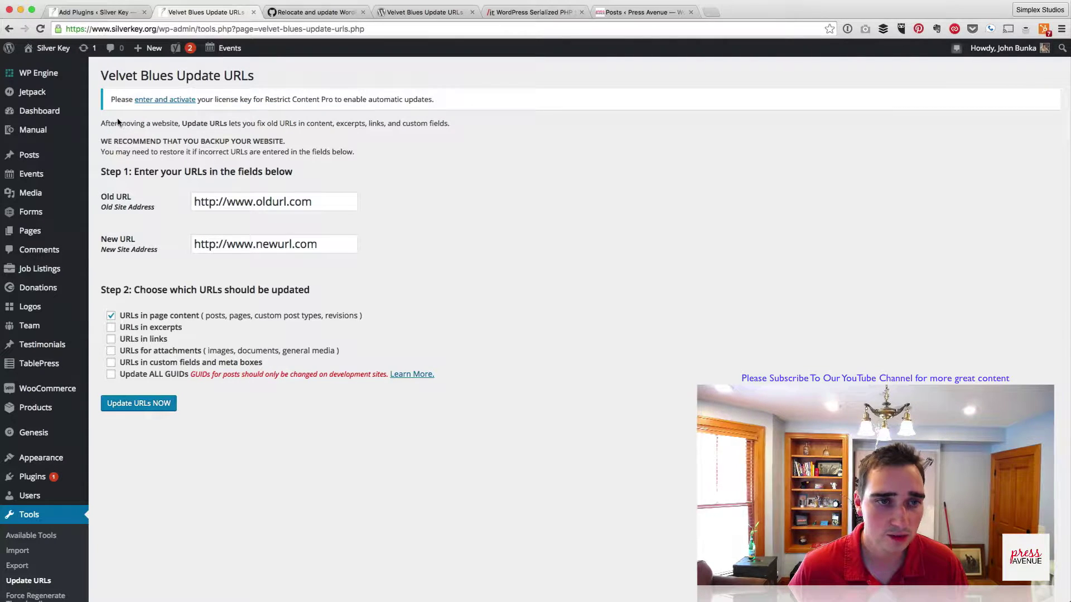
left_click_drag(101, 122, 374, 122)
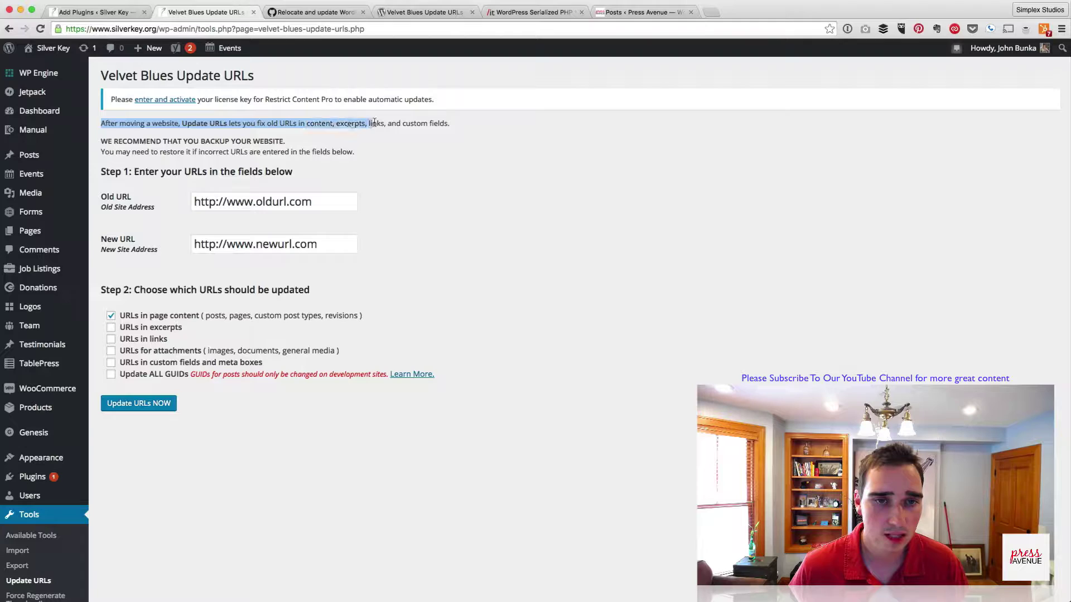
left_click(136, 140)
left_click_drag(116, 141, 285, 142)
left_click(284, 144)
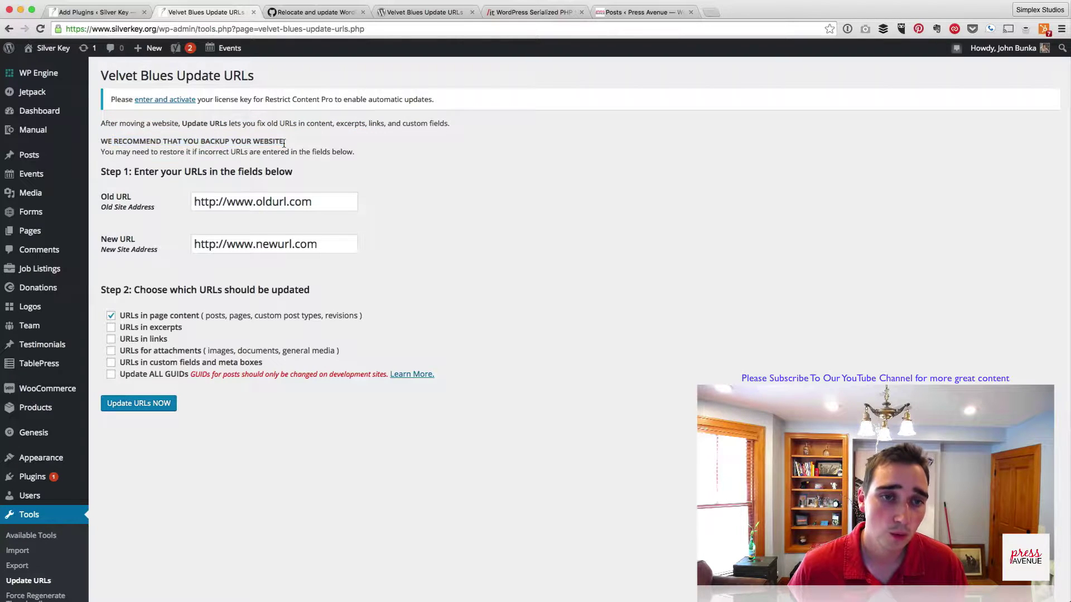
left_click(288, 201)
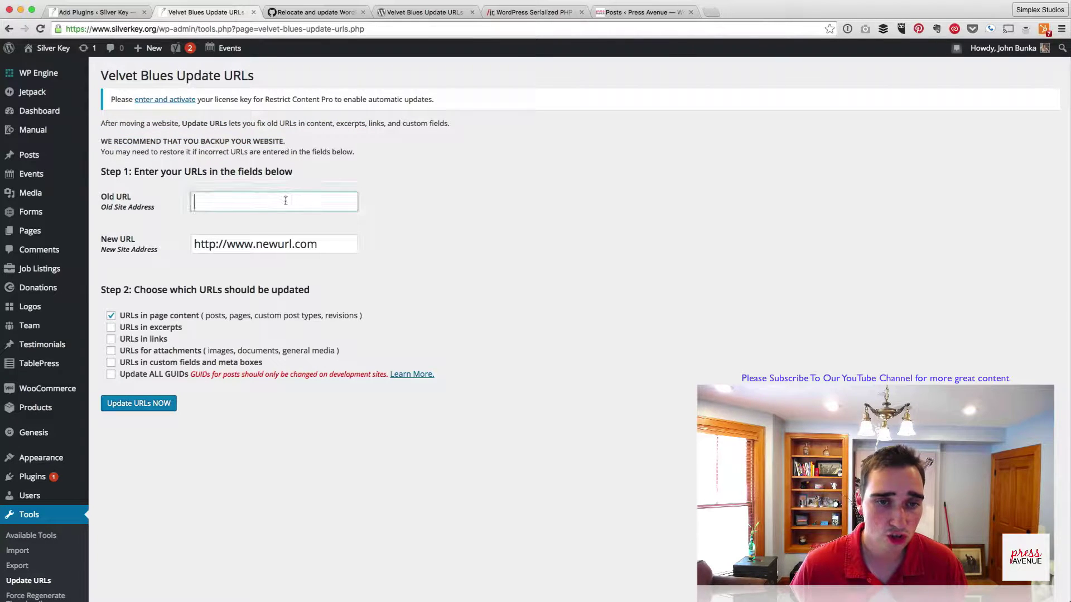
type("sssilverkey.wpengine.com")
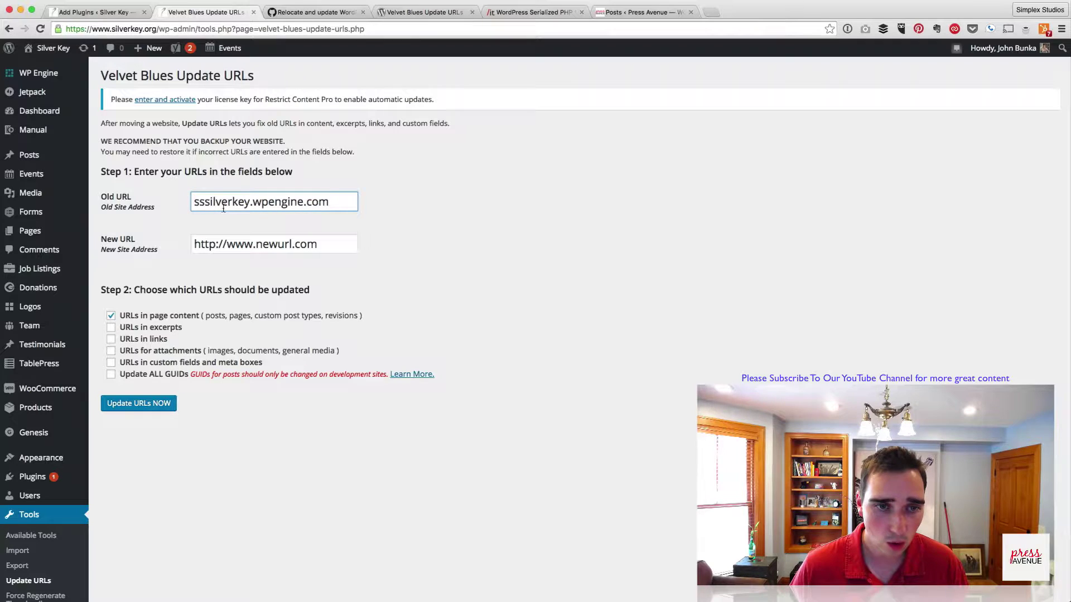
type("http:")
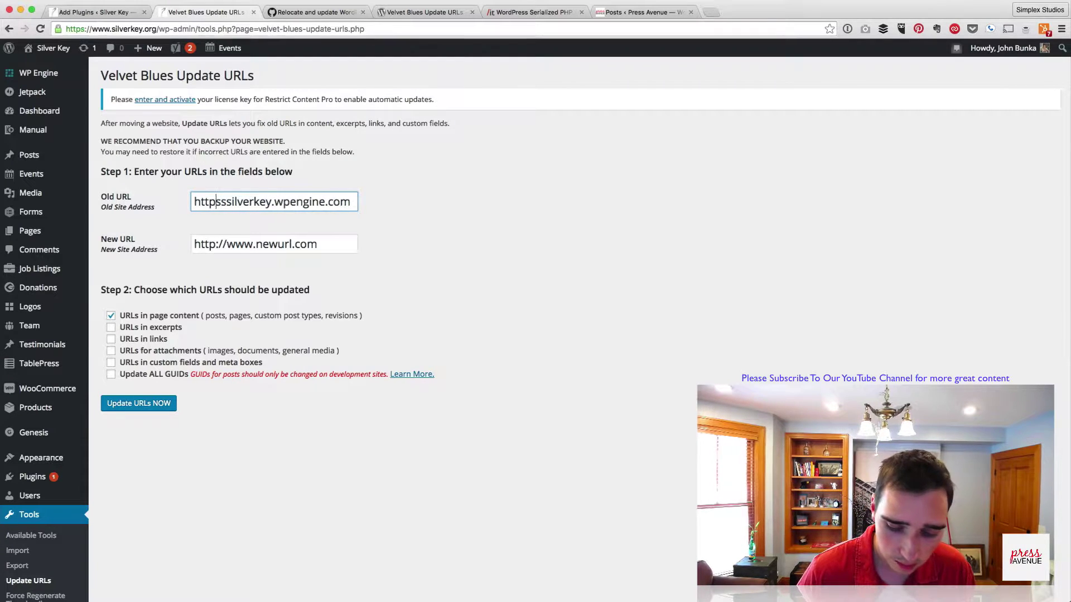
type("//")
left_click_drag(270, 202, 357, 205)
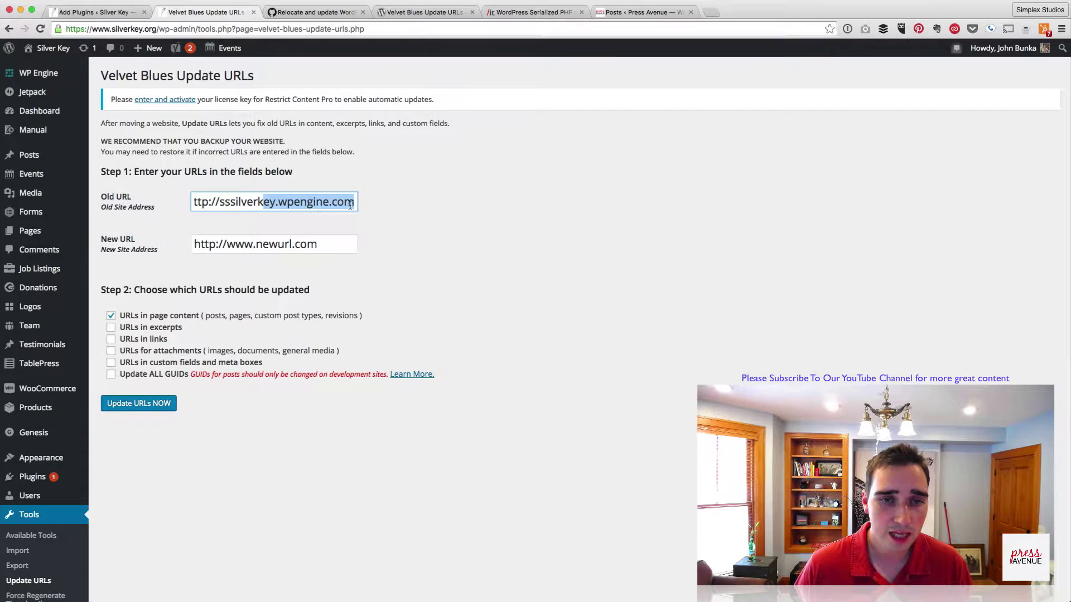
left_click(332, 202)
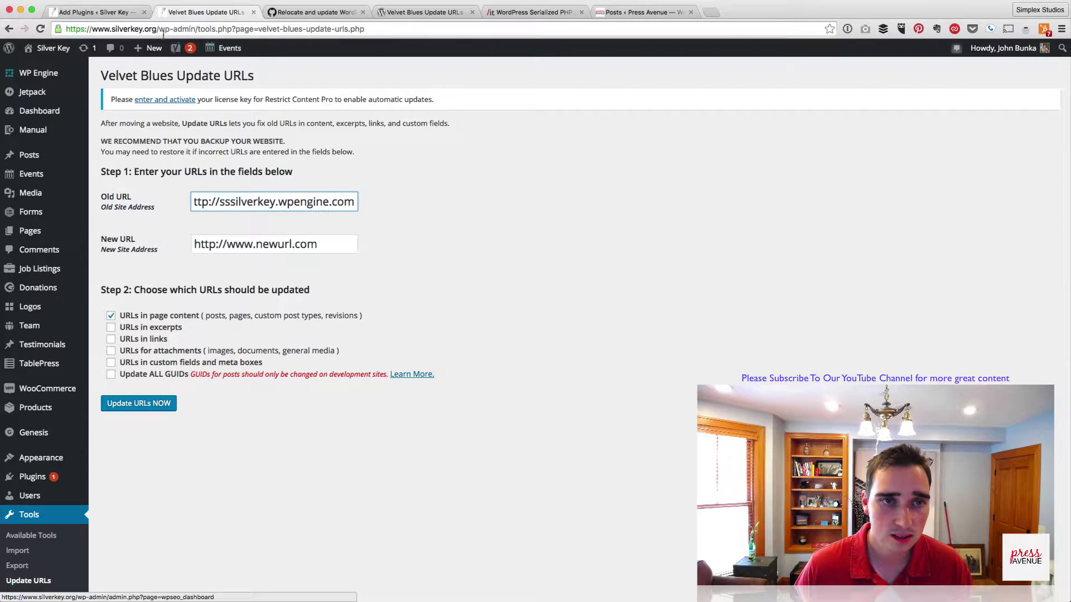
left_click_drag(157, 29, 63, 32)
key("super+c")
triple_click(240, 244)
key("BackSpace")
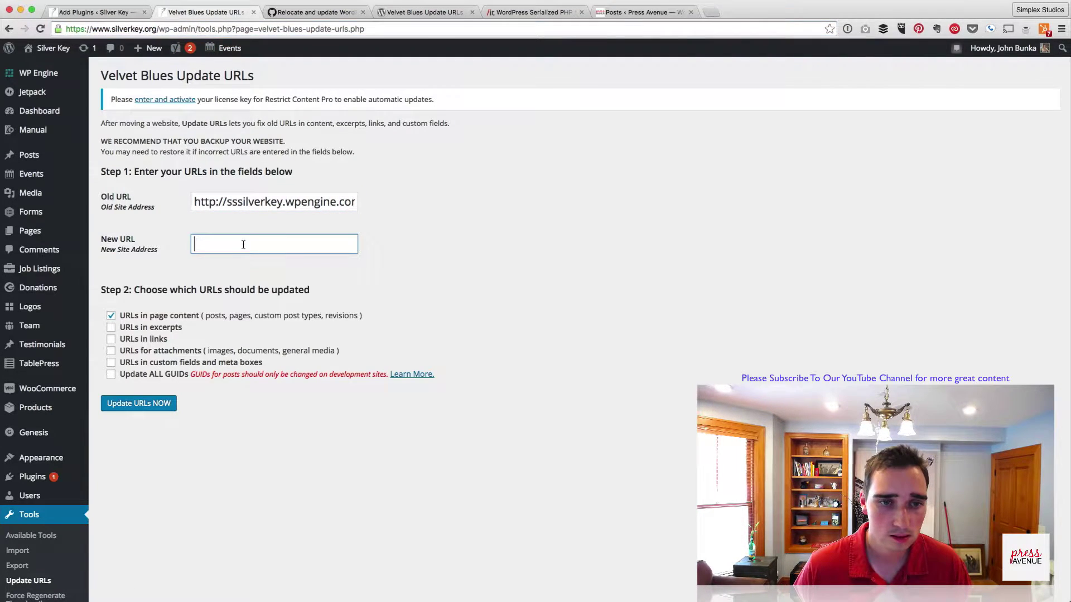
key("super+v")
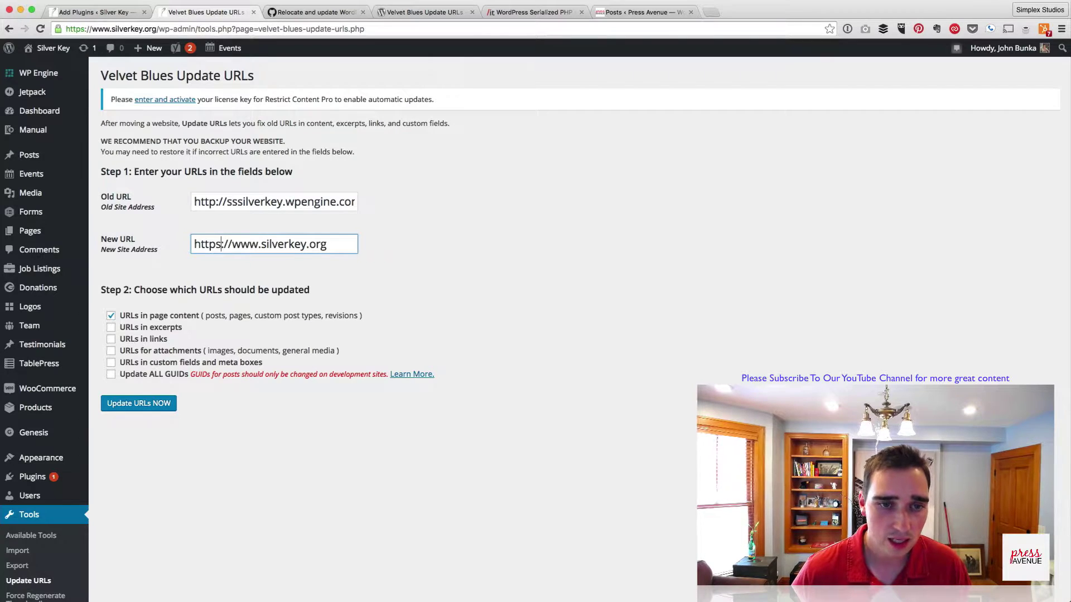
key("Left")
key("BackSpace")
left_click(389, 234)
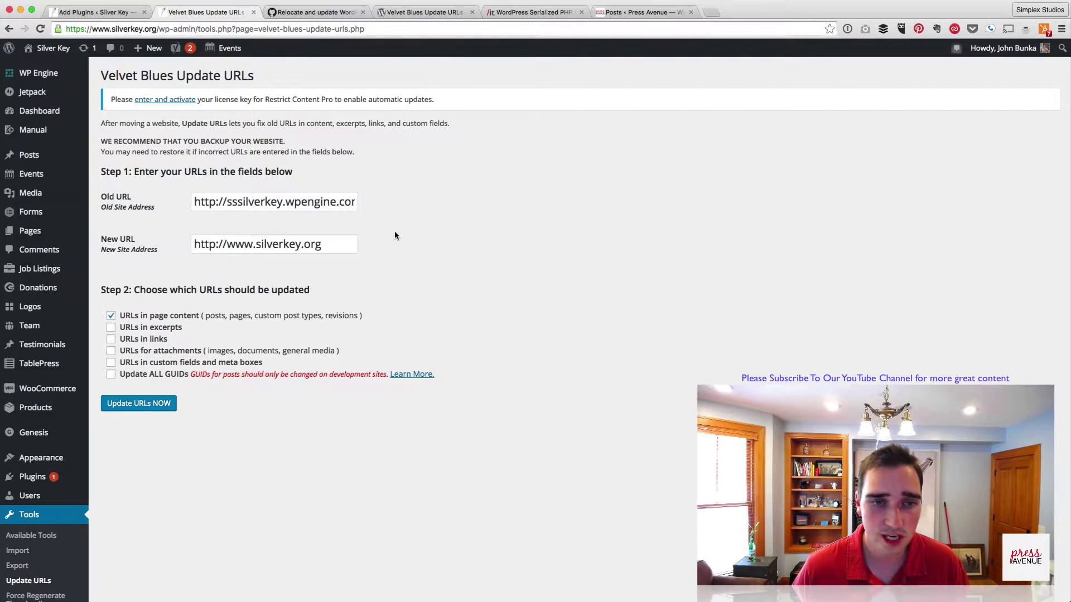
- Check the excerpts, links, attachments and custom fields options, leaving GUIDs unchecked
triple_click(261, 198)
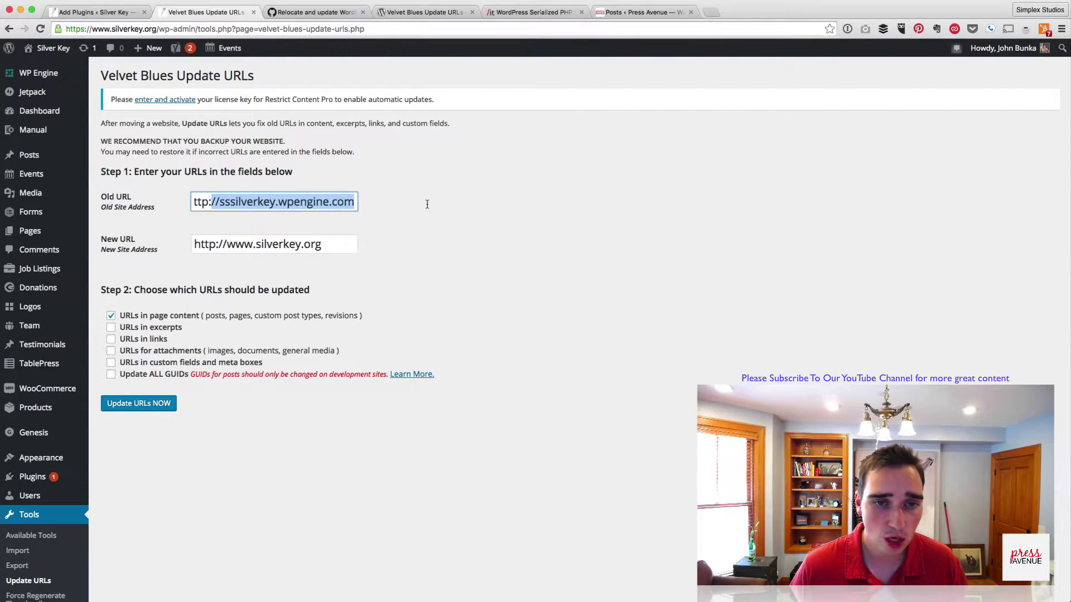
left_click(427, 206)
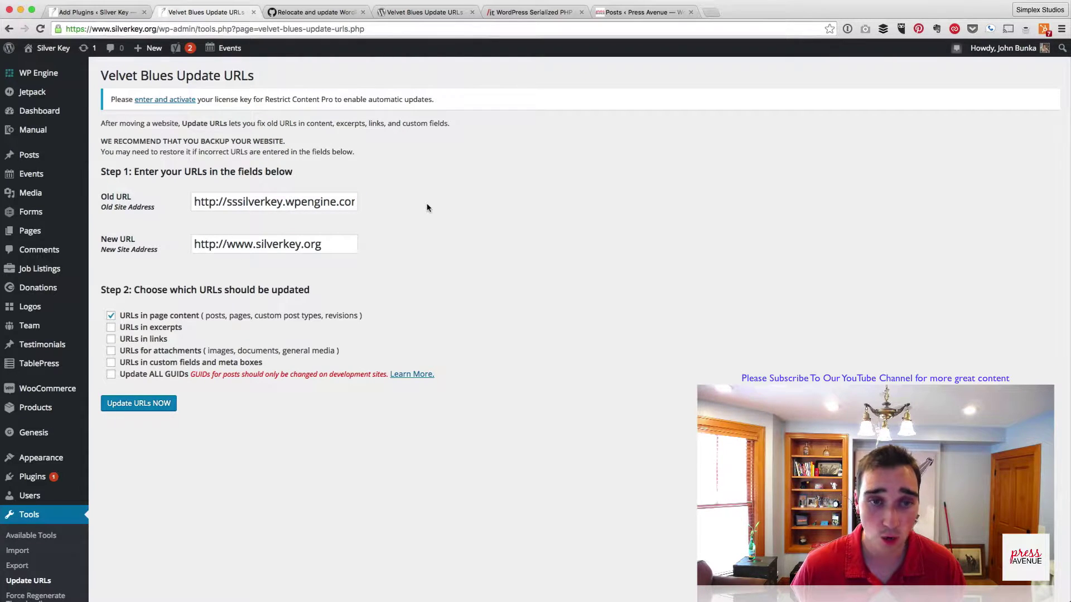
left_click_drag(201, 244, 320, 244)
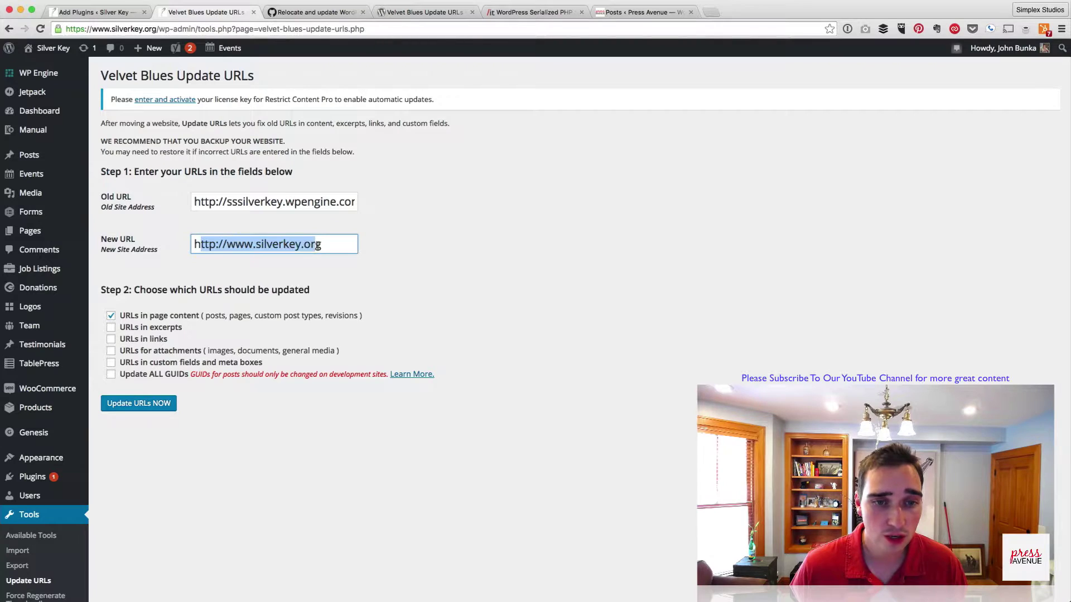
left_click(320, 244)
left_click(111, 327)
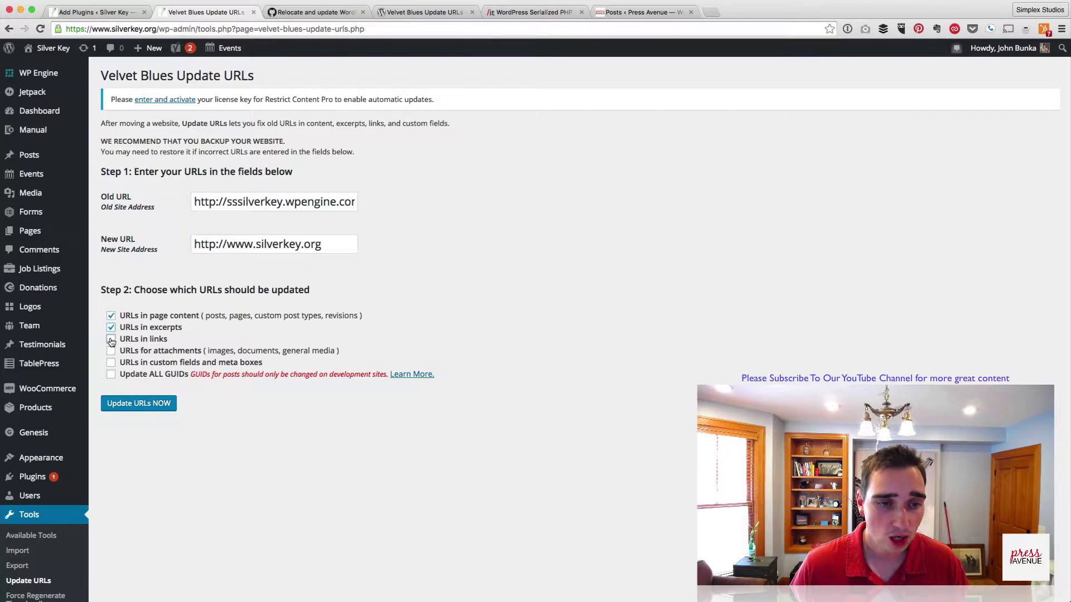
left_click(111, 339)
left_click(111, 350)
left_click(111, 363)
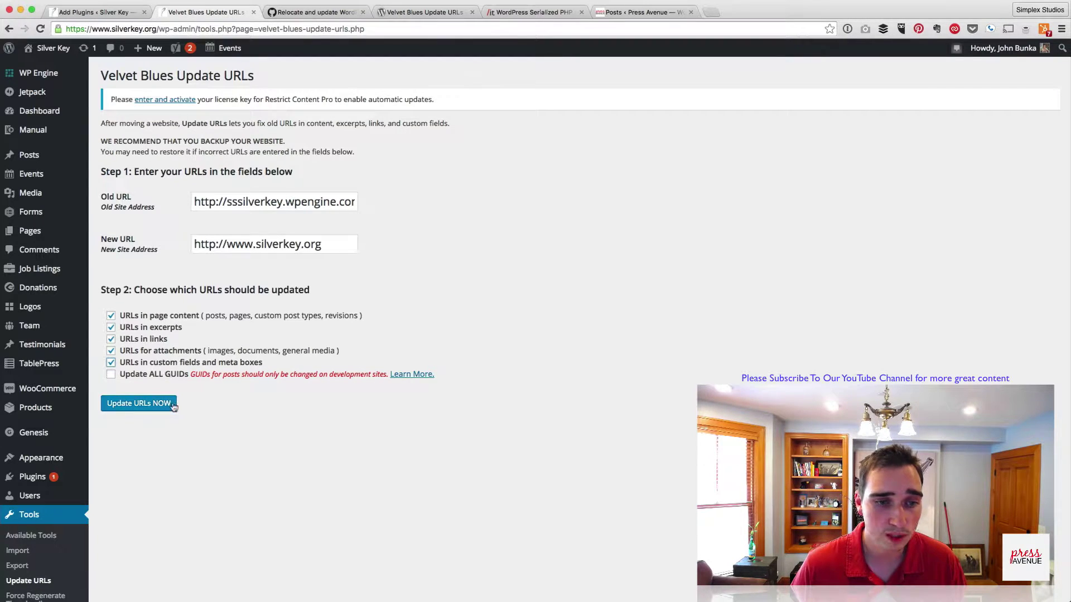
- Run Update URLs NOW and confirm the Success! notice appears
left_click(140, 407)
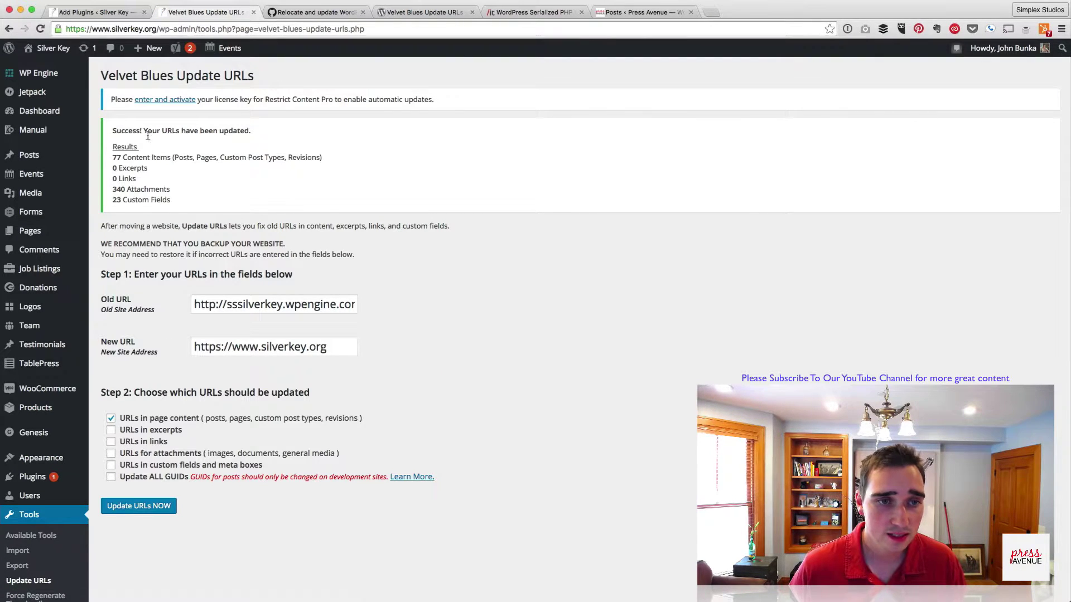
left_click_drag(148, 136, 313, 157)
left_click(230, 126)
left_click(179, 158)
left_click(312, 157)
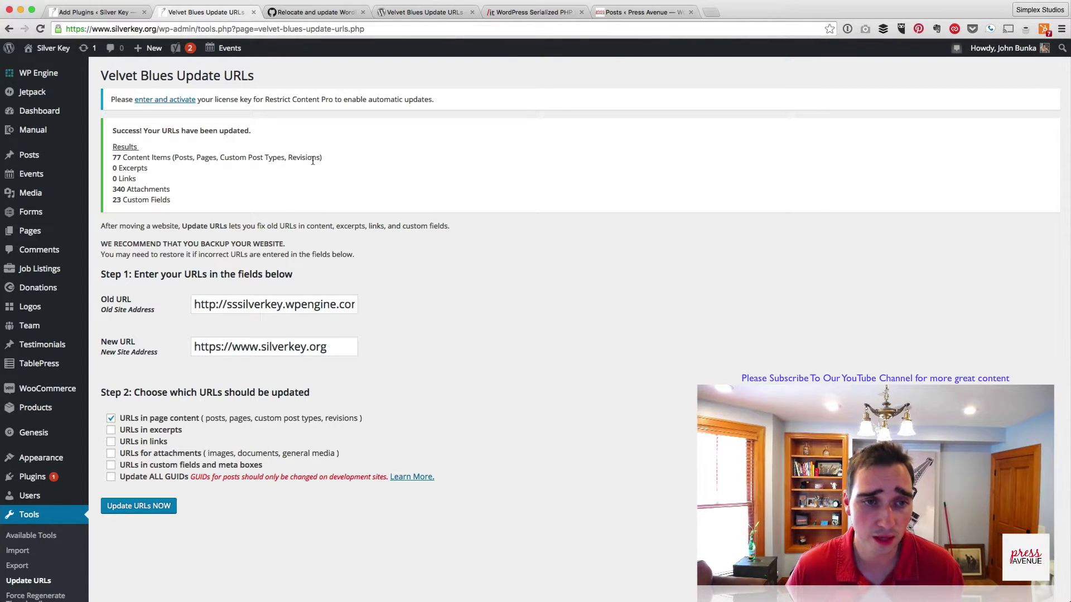
- Highlight the results showing 77 content items and 340 attachments updated
left_click_drag(296, 158, 119, 159)
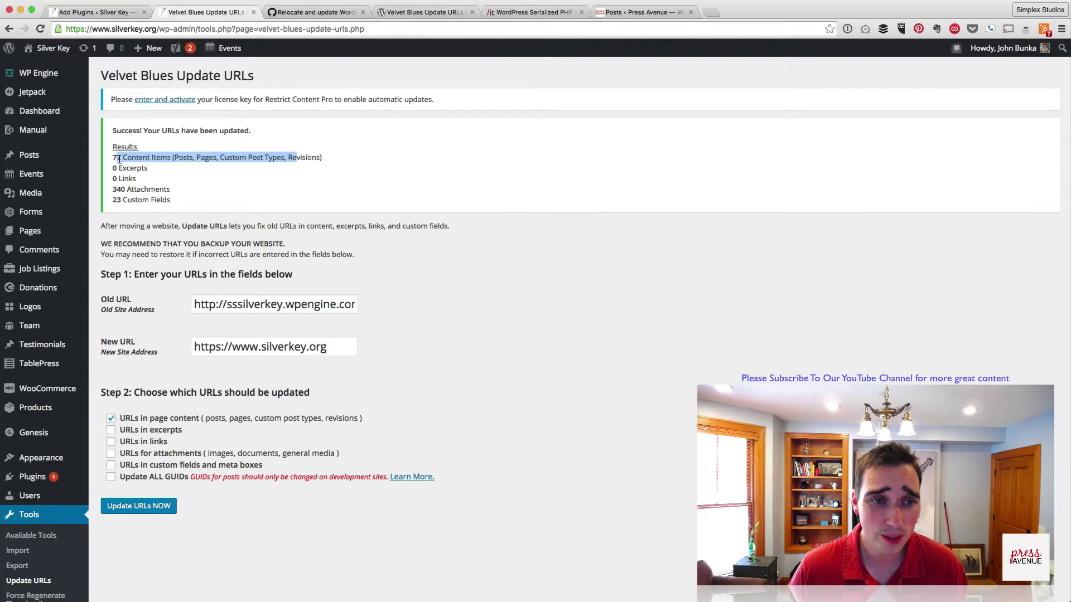
left_click(152, 161)
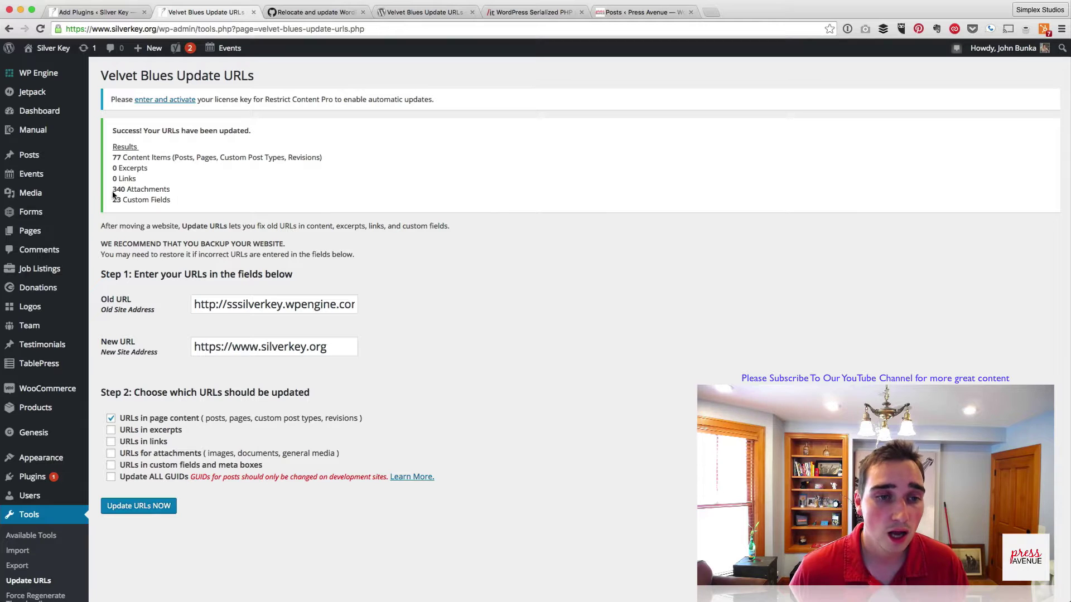
left_click_drag(113, 190, 171, 200)
left_click(177, 201)
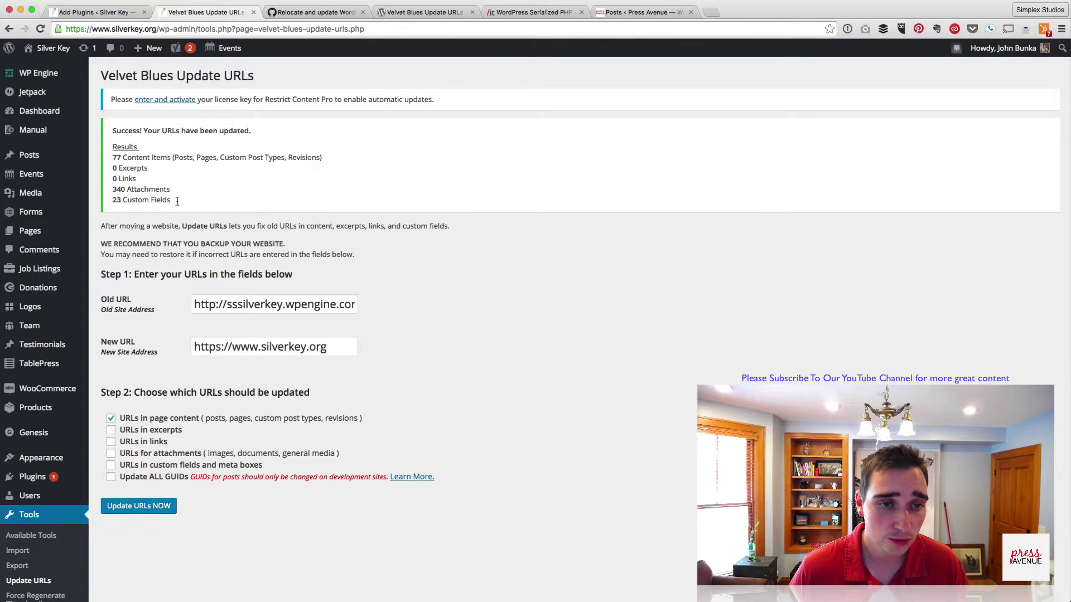